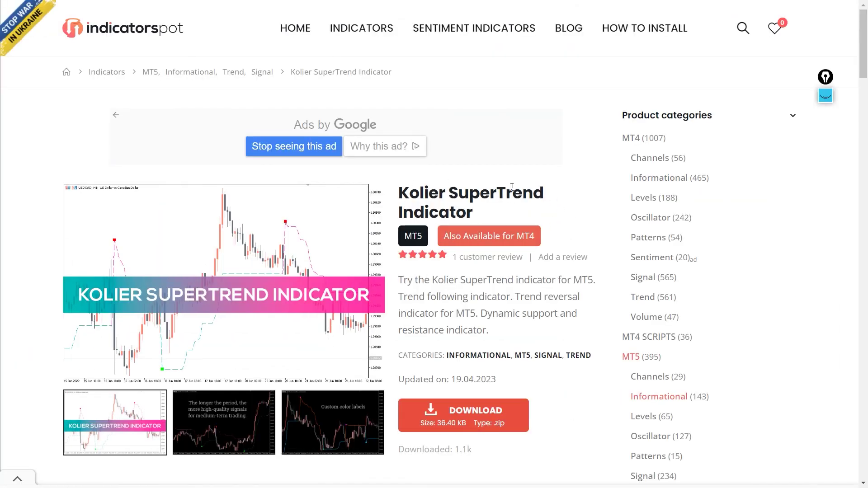
Download kolier-supertrend.zip from the Kolier SuperTrend Indicator page on IndicatorSpot.
left_click(452, 407)
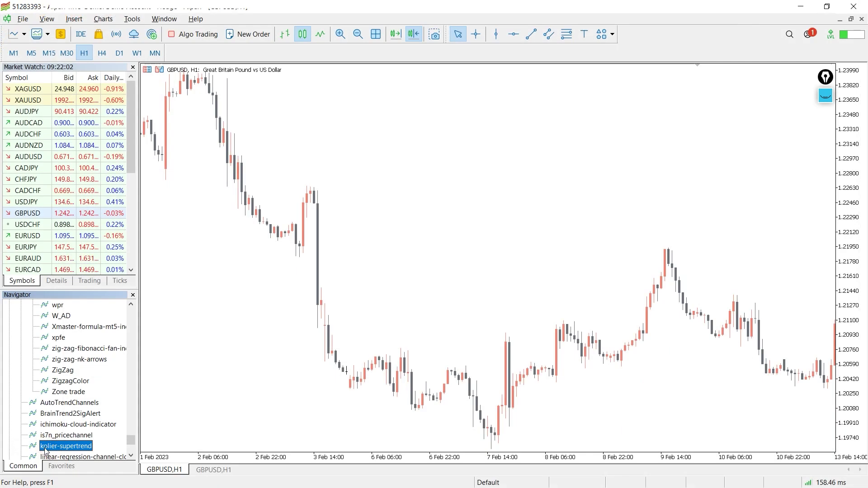
Attach kolier-supertrend to the GBPUSD H1 chart after reviewing its DLL dependencies.
left_click_drag(348, 319, 452, 228)
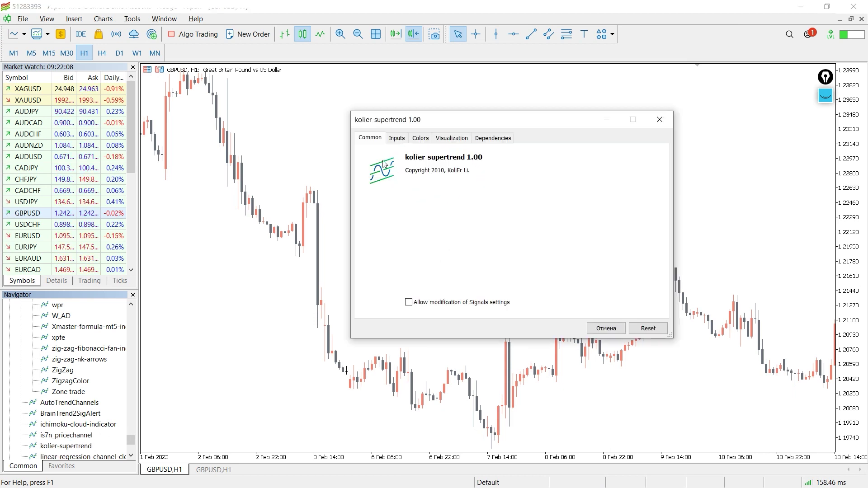
left_click(495, 140)
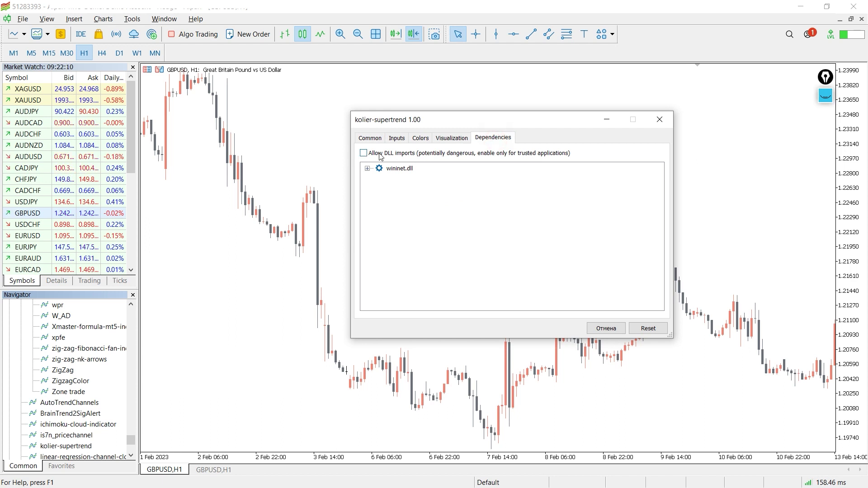
left_click(562, 328)
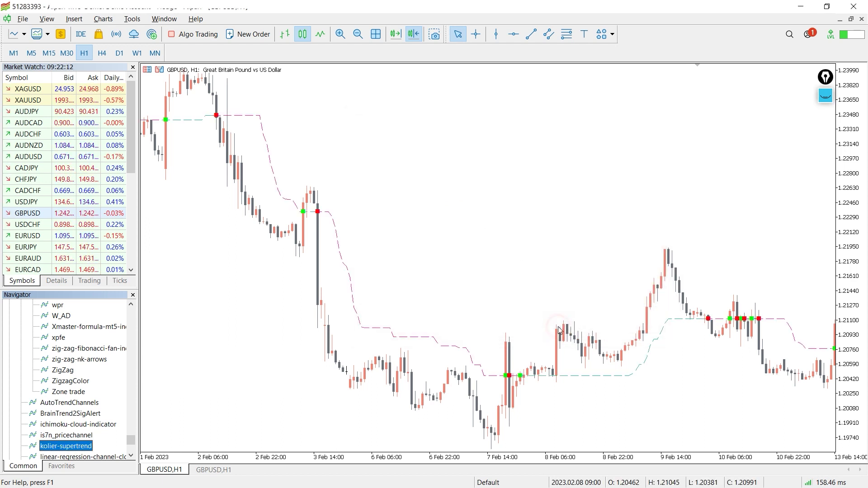
left_click_drag(456, 327, 605, 256)
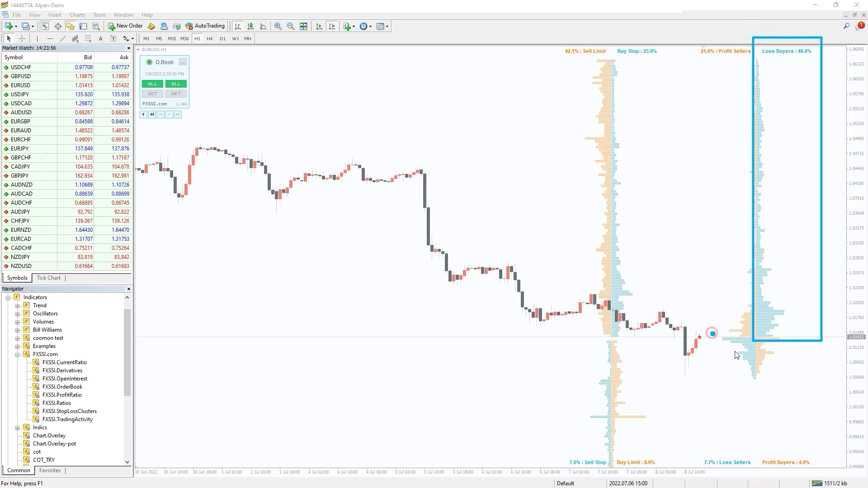
Box the Loss Sellers, Sell Limit and Buy Limit histograms plus the Profit and Loss Sellers labels.
left_click_drag(735, 355, 761, 399)
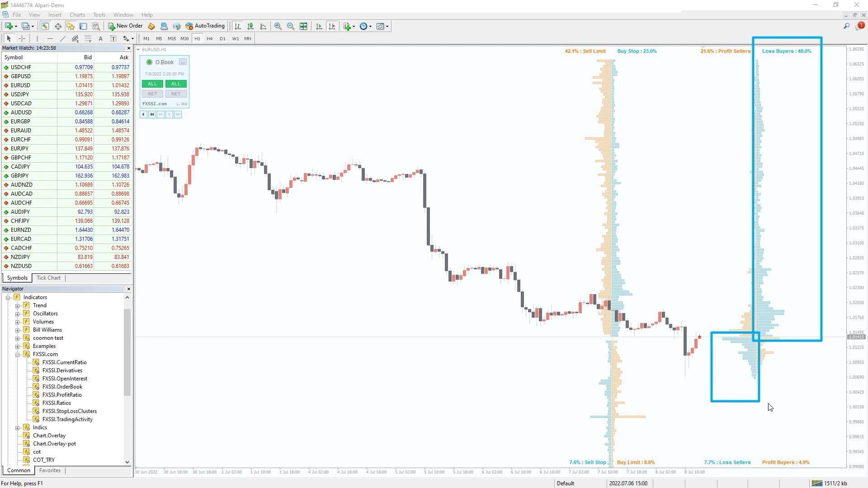
left_click_drag(686, 39, 760, 339)
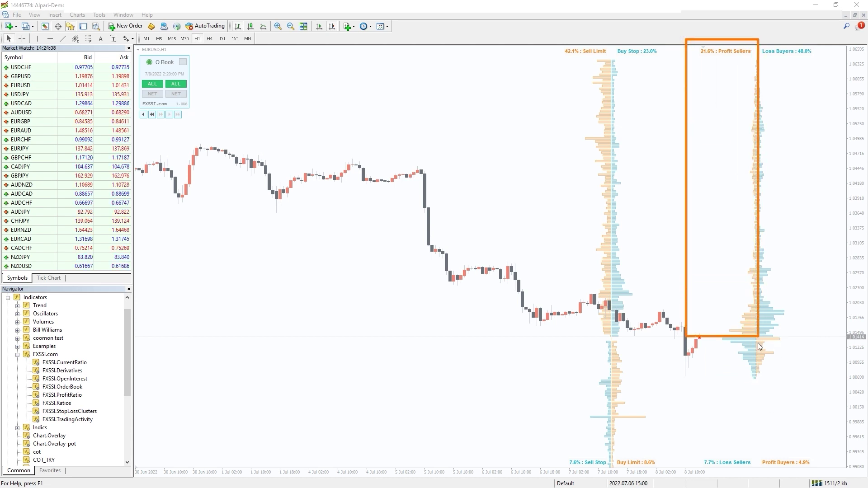
left_click_drag(783, 399, 756, 337)
left_click_drag(684, 31, 758, 65)
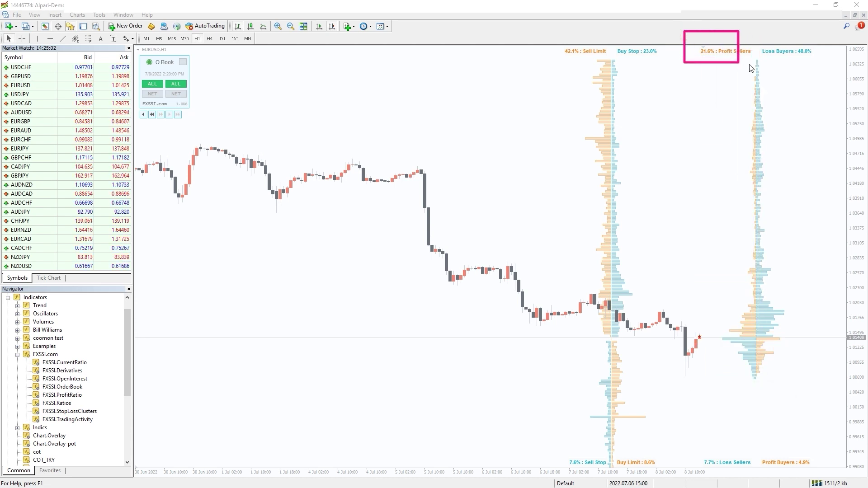
left_click_drag(686, 443, 754, 473)
Box the sellers' histogram, buyer labels and Loss Buyers histogram, then replay the order book history.
left_click_drag(692, 58, 759, 409)
left_click_drag(789, 55, 821, 63)
left_click_drag(753, 437, 815, 475)
mouse_move(794, 415)
left_mouse_down()
mouse_move(756, 194)
mouse_move(756, 60)
left_mouse_up()
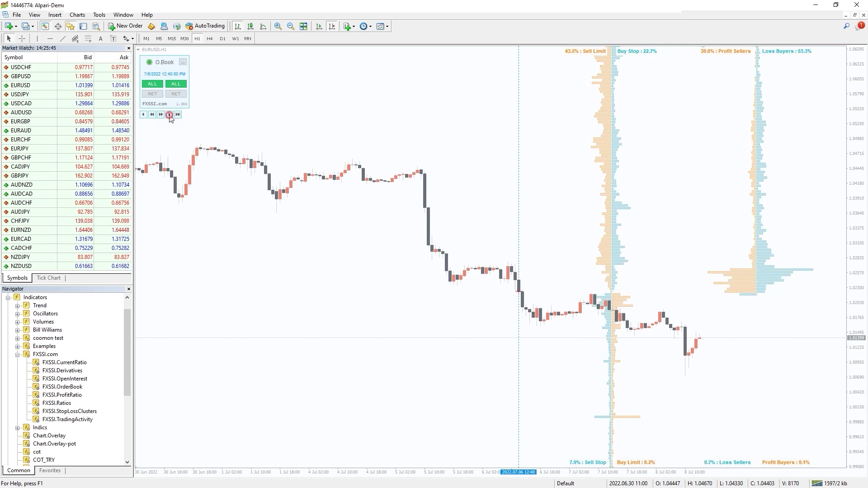
left_click(169, 115)
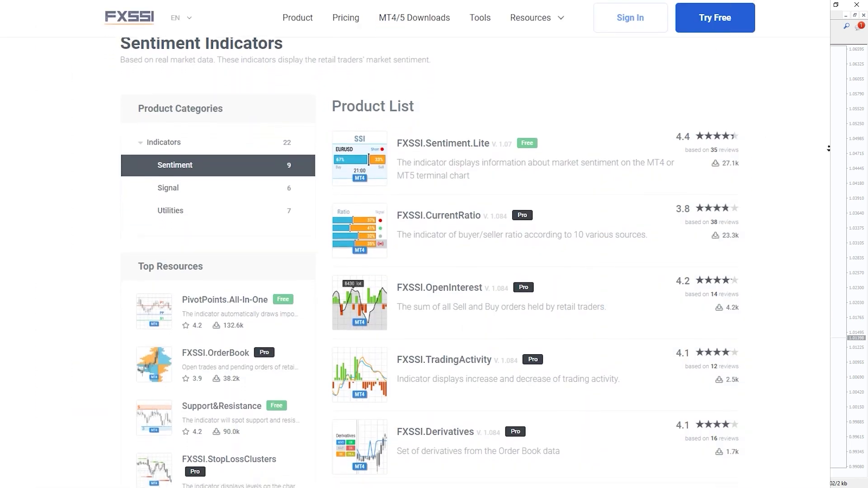
Scroll down the FXSSI product list and go to the Try Free signup for the Pro indicators.
scroll(829, 148, "down", 4)
scroll(829, 148, "down", 3)
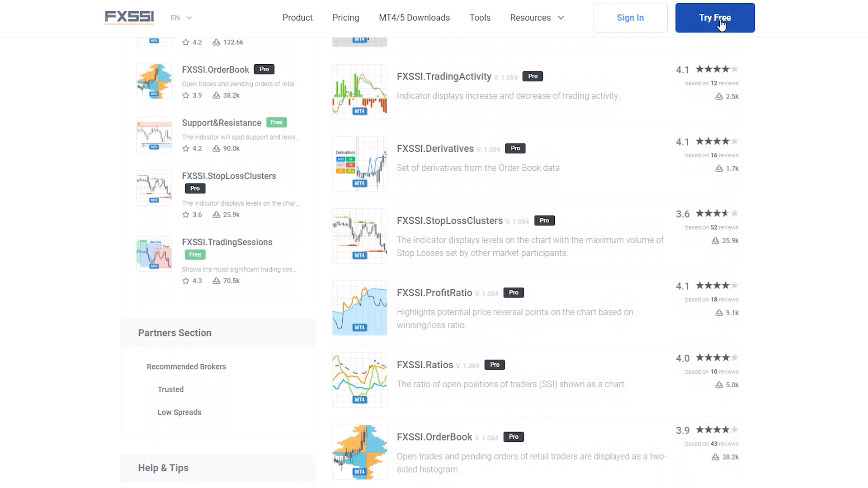
left_click(721, 22)
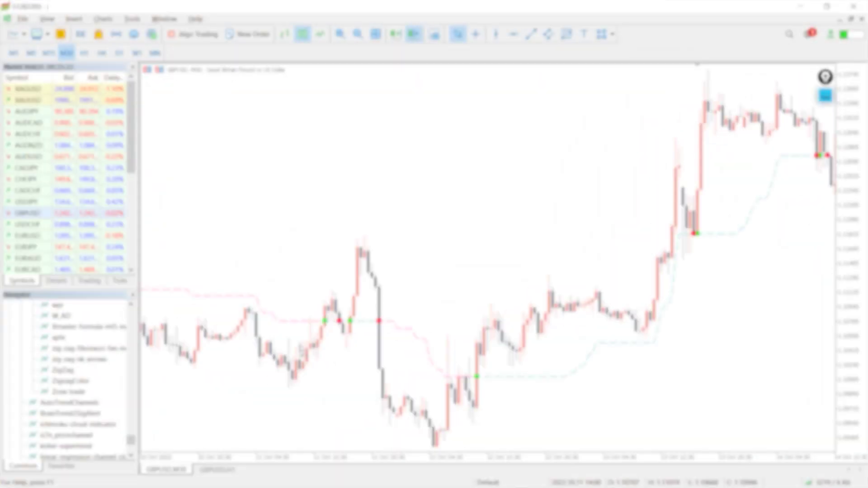
Pan the GBPUSD M30 chart back through late and early September bars.
left_click_drag(340, 340, 481, 230)
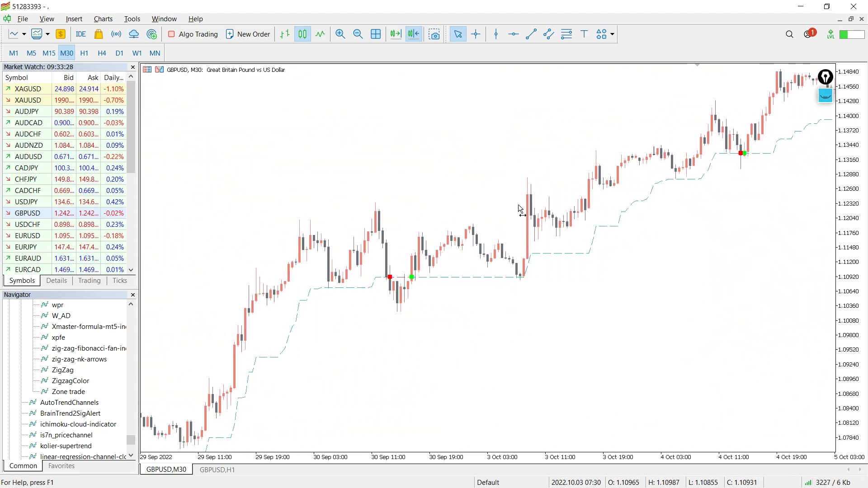
left_click_drag(308, 357, 503, 206)
left_click_drag(403, 233, 484, 183)
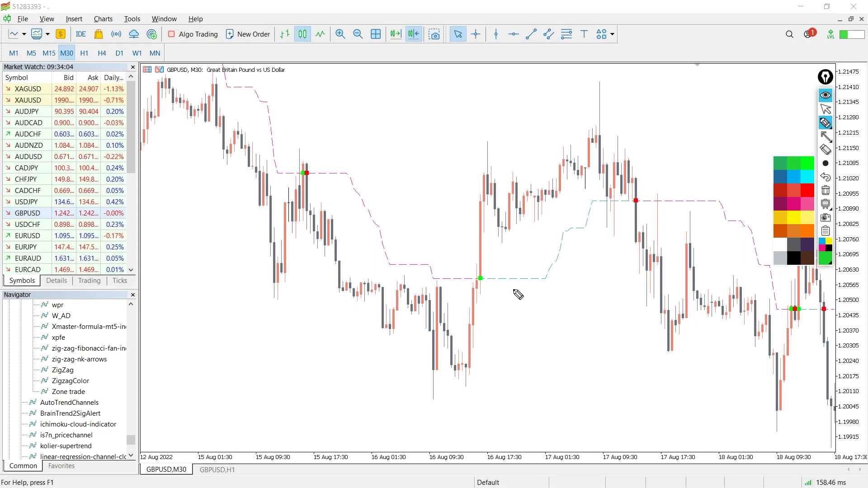
Circle the green buy dot in green and trace the downtrends to the red sell dots in magenta.
left_click(491, 270)
mouse_move(470, 277)
left_mouse_down()
mouse_move(477, 296)
mouse_move(492, 271)
left_mouse_up()
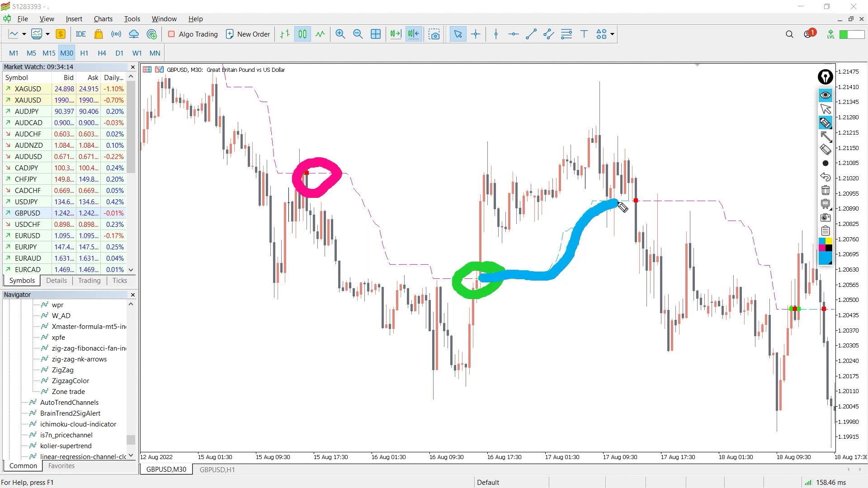
left_click(820, 248)
mouse_move(656, 209)
left_mouse_down()
mouse_move(707, 206)
mouse_move(747, 223)
mouse_move(770, 256)
left_mouse_up()
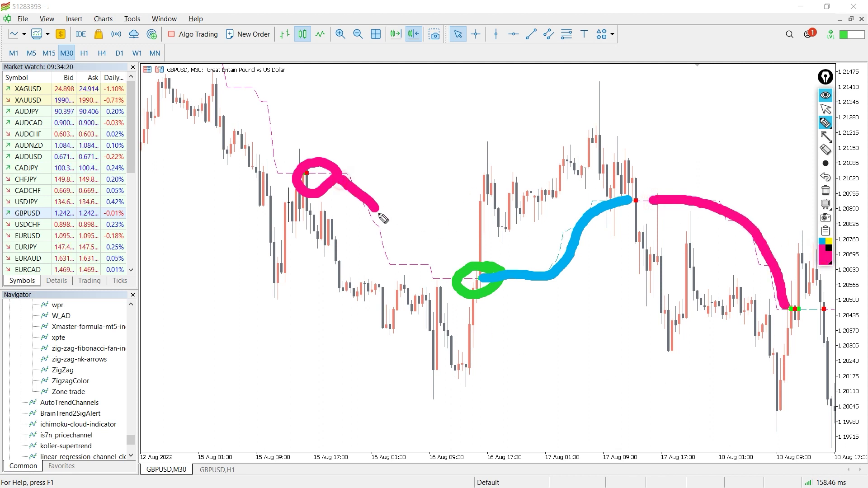
mouse_move(382, 218)
left_mouse_down()
mouse_move(403, 252)
mouse_move(441, 283)
left_mouse_up()
mouse_move(228, 76)
left_mouse_down()
mouse_move(265, 96)
mouse_move(302, 172)
left_mouse_up()
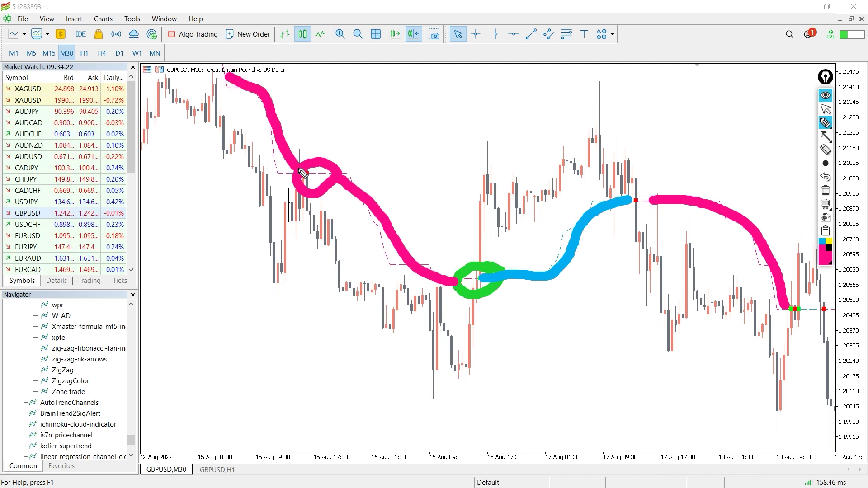
Erase all freehand annotations and return the chart to normal selection mode.
left_click(825, 192)
left_click(826, 109)
scroll(497, 244, "up", 5)
scroll(497, 239, "up", 10)
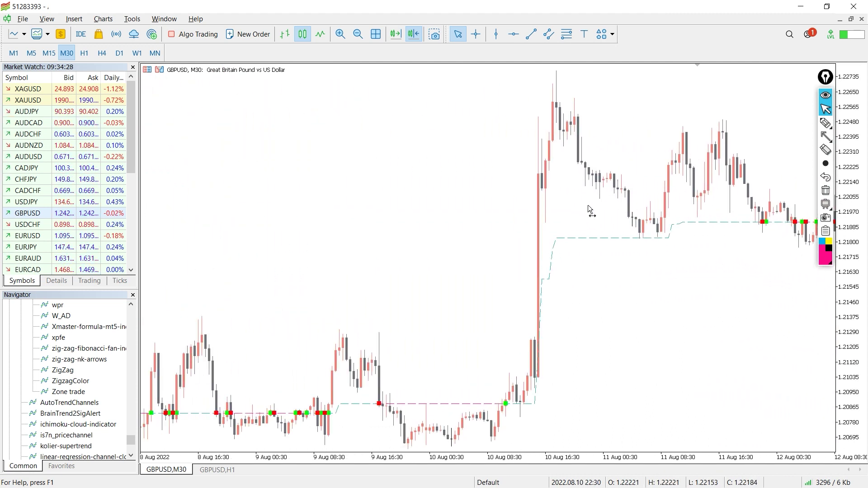
Draw a green arrow along the uptrend and extend a green line from its tip.
scroll(587, 205, "up", 10)
left_click(825, 136)
left_click(826, 258)
mouse_move(482, 212)
left_mouse_down()
mouse_move(527, 185)
mouse_move(552, 155)
left_mouse_up()
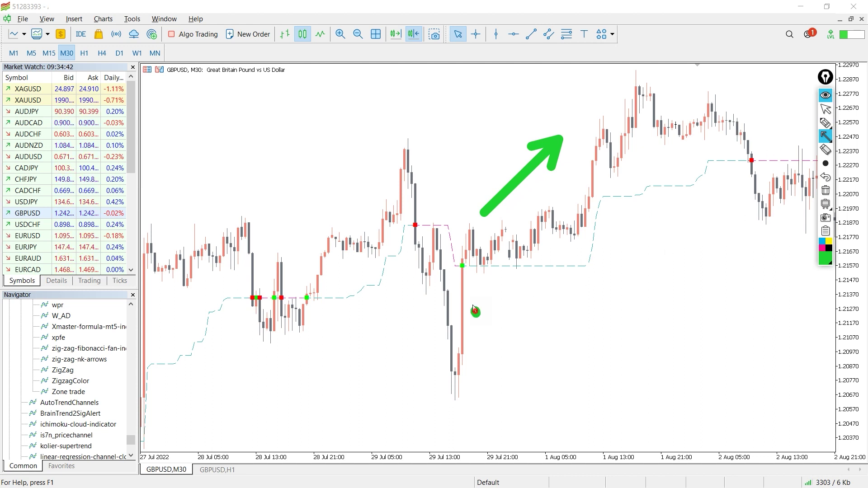
key("p")
left_click_drag(461, 266, 543, 234)
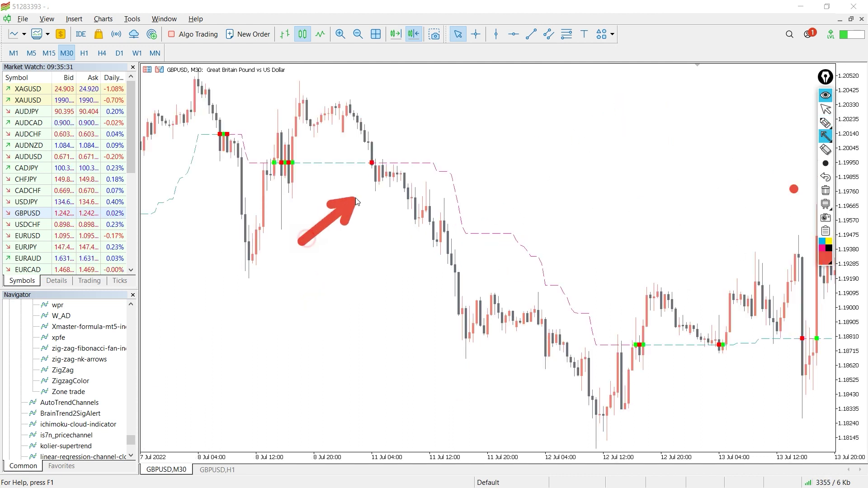
Draw red arrows at the sell dot and downtrend, plus a red resistance line above it.
left_click_drag(368, 183, 369, 177)
left_click_drag(435, 136, 634, 321)
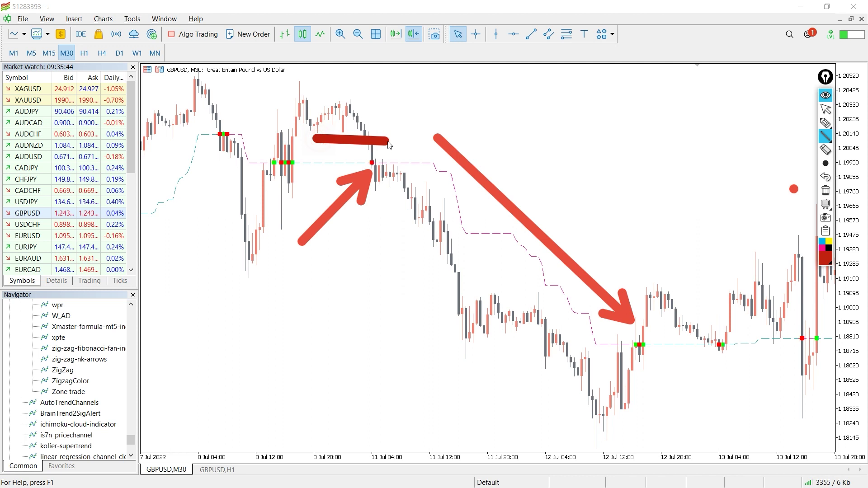
left_click_drag(388, 144, 425, 144)
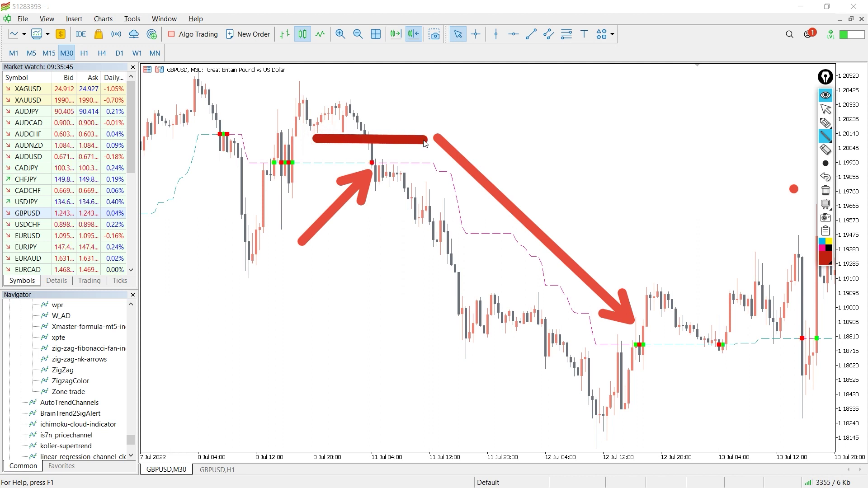
Draw green support lines near 13 Jul, at the chart low and near 12 Jul.
left_click(822, 258)
left_click(795, 174)
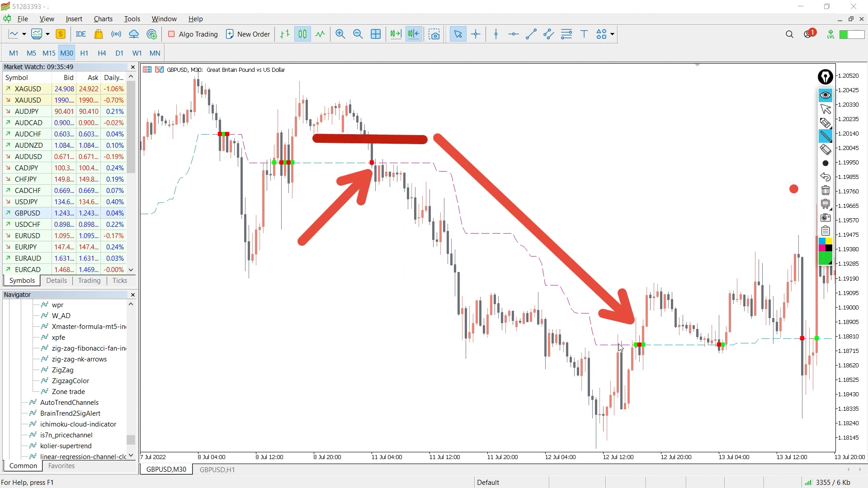
left_click_drag(670, 337, 754, 342)
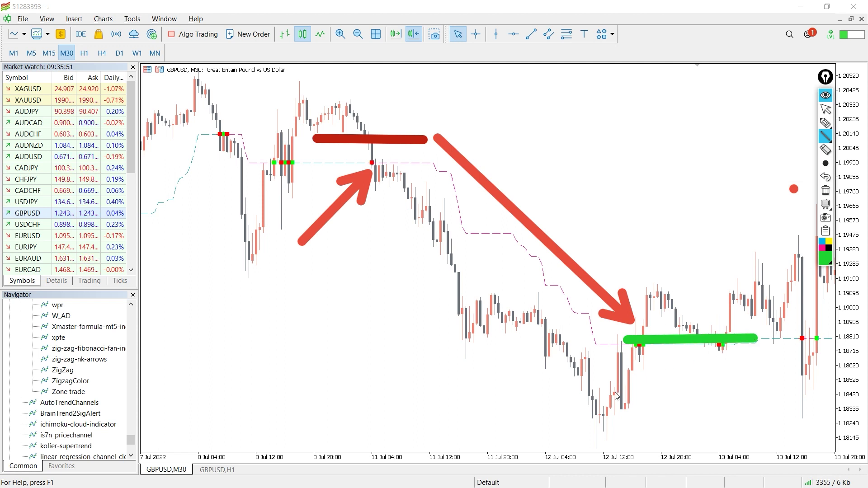
left_click_drag(601, 421, 696, 419)
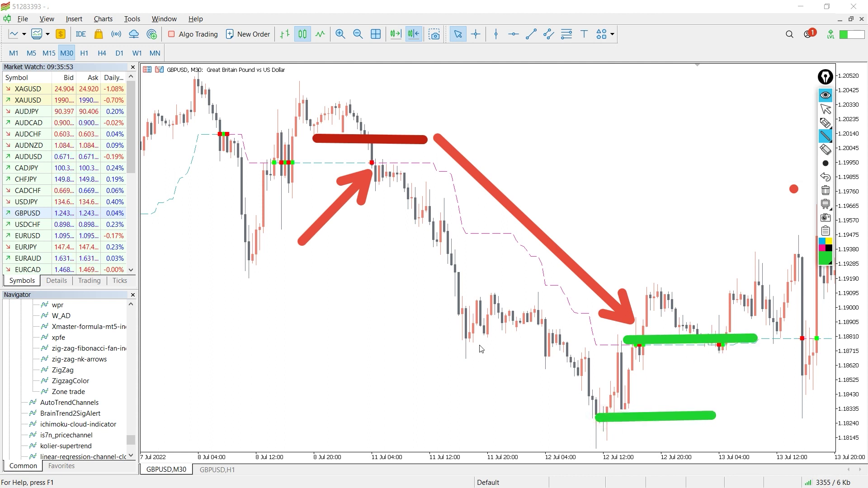
left_click_drag(520, 346, 567, 341)
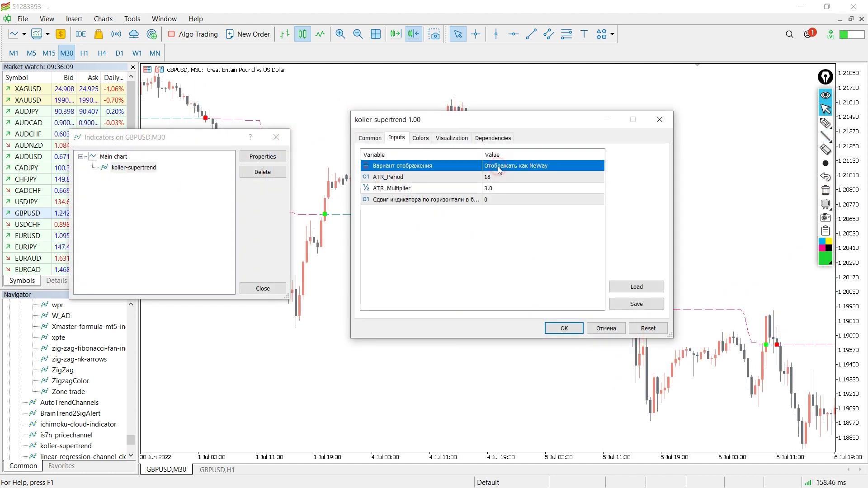
Set the indicator display to SuperTrend with ATR_Period 32 and ATR_Multiplier 3.2.
left_click(497, 165)
left_click(497, 175)
left_click(501, 176)
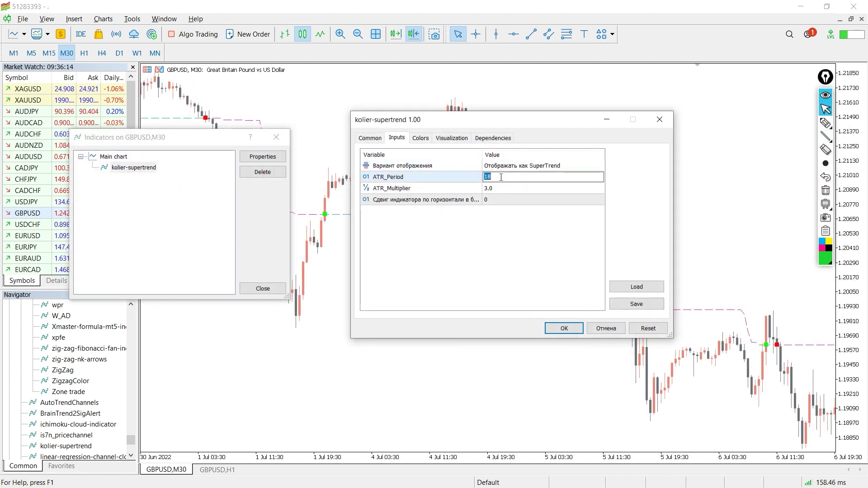
left_click(492, 190)
left_click(492, 190)
type("3.2")
key("Return")
Color Upper SuperTrend DeepSkyBlue and Lower SuperTrend DarkOrange as solid width-2 lines, and apply.
left_click(421, 138)
left_click(441, 167)
left_click(441, 168)
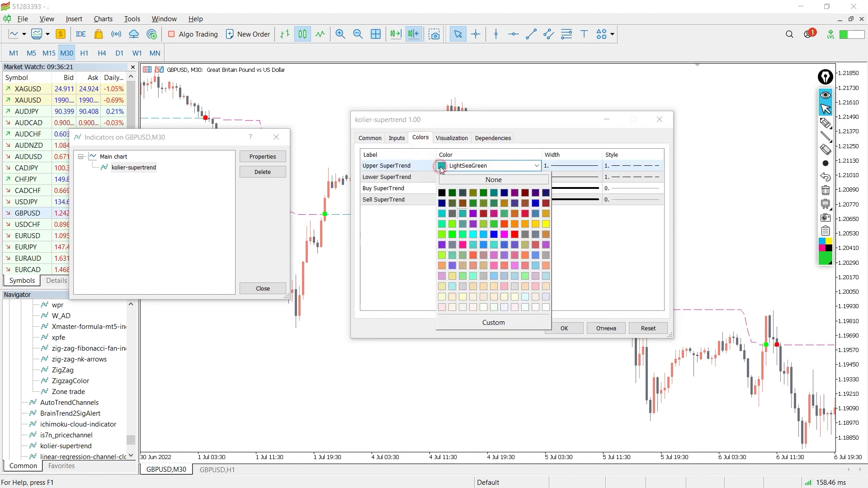
left_click(483, 233)
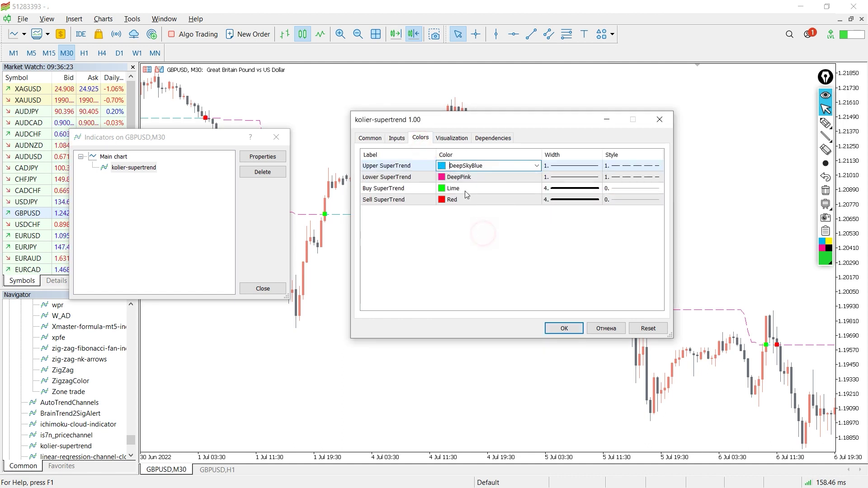
left_click(488, 177)
left_click(488, 177)
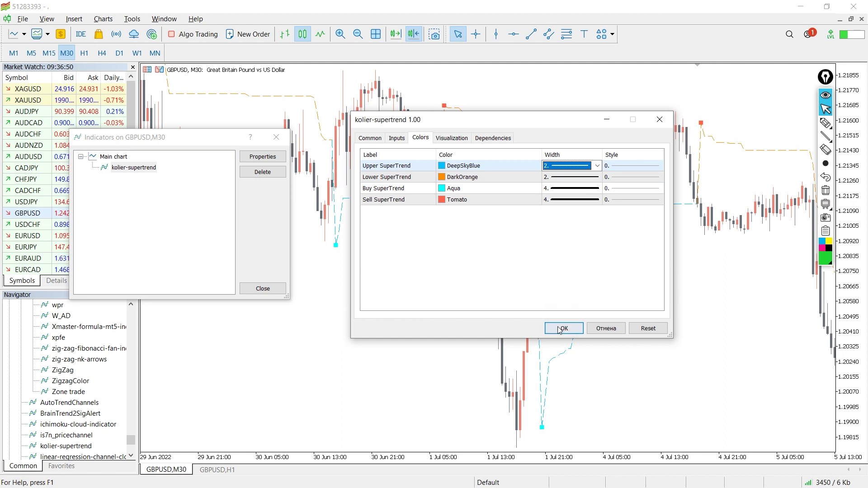
left_click(561, 328)
left_click(264, 288)
left_click_drag(285, 286, 458, 265)
Pan back through June bars, collapse the drawing panel, and switch GBPUSD to the H1 timeframe.
left_click_drag(298, 357, 398, 337)
left_click(819, 87)
mouse_move(488, 228)
left_mouse_down()
mouse_move(539, 227)
mouse_move(608, 192)
left_mouse_up()
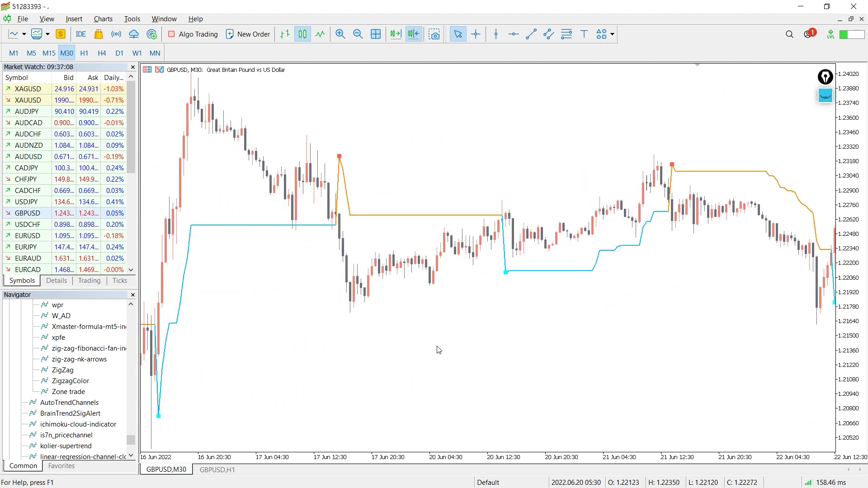
left_click_drag(438, 350, 478, 316)
left_click_drag(293, 217, 343, 208)
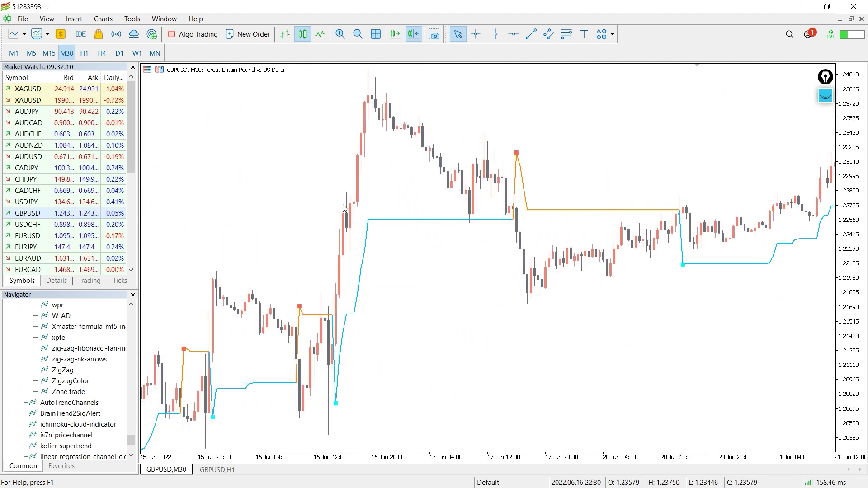
left_click(85, 54)
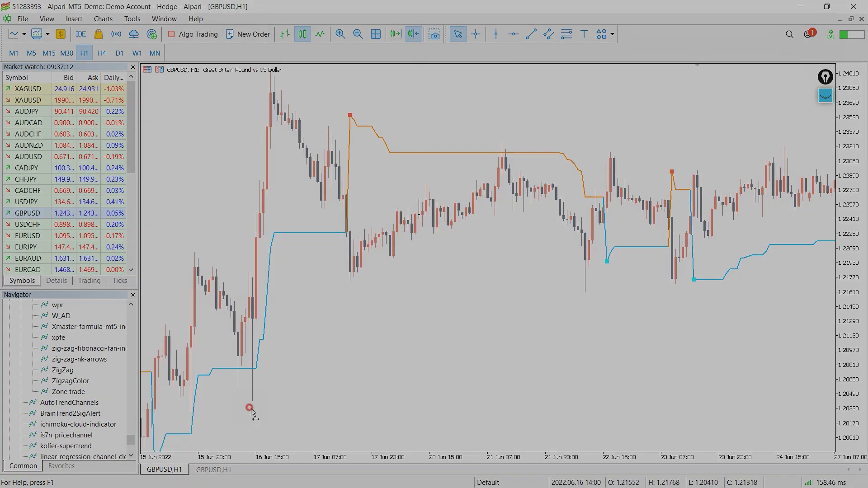